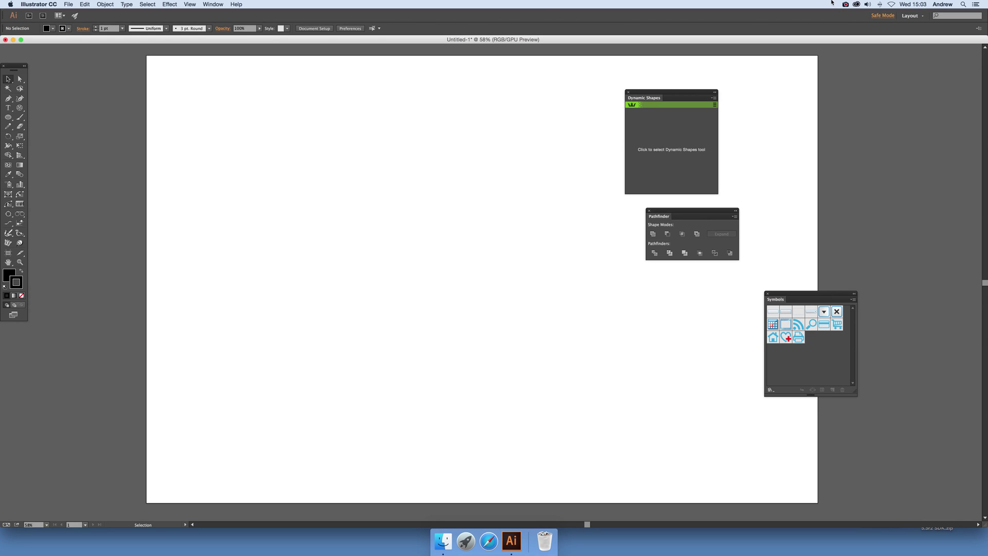
Draw a polar grid with 1 concentric divider and 0 radial dividers on the artboard
{"action": "left_click", "coordinate": [21, 109]}
{"action": "double_click", "coordinate": [24, 109]}
{"action": "left_click_drag", "start_coordinate": [265, 149], "coordinate": [186, 116]}
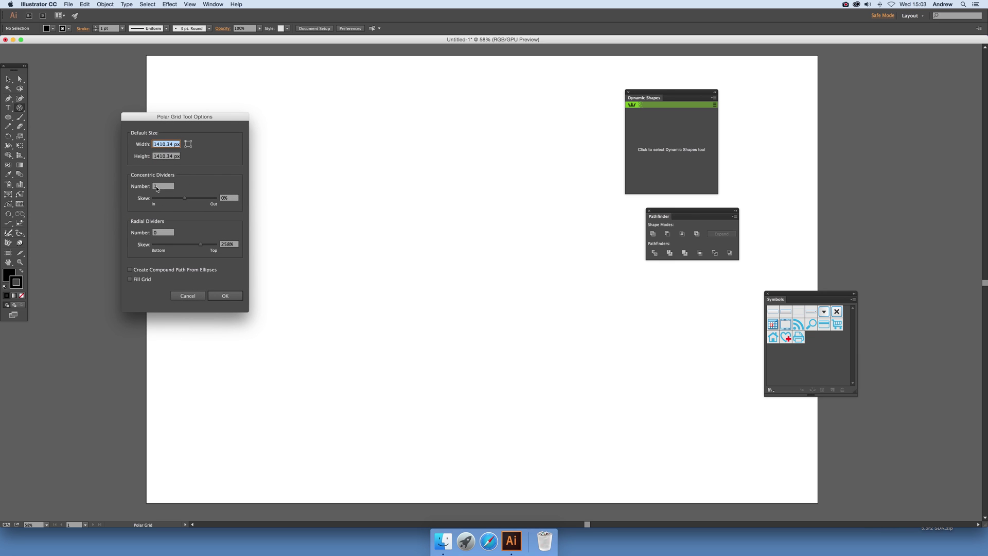
{"action": "left_click", "coordinate": [224, 296]}
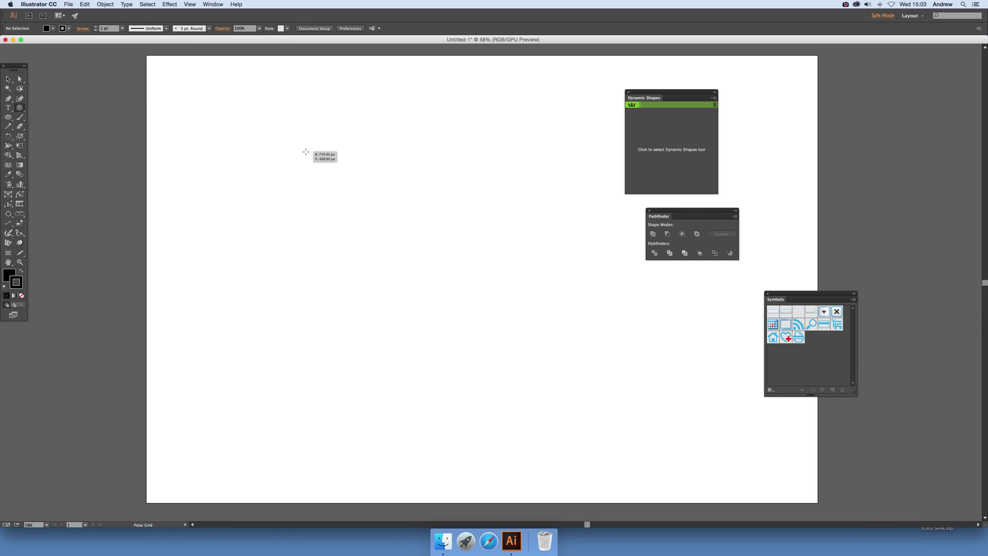
{"action": "left_click_drag", "start_coordinate": [305, 151], "coordinate": [577, 423]}
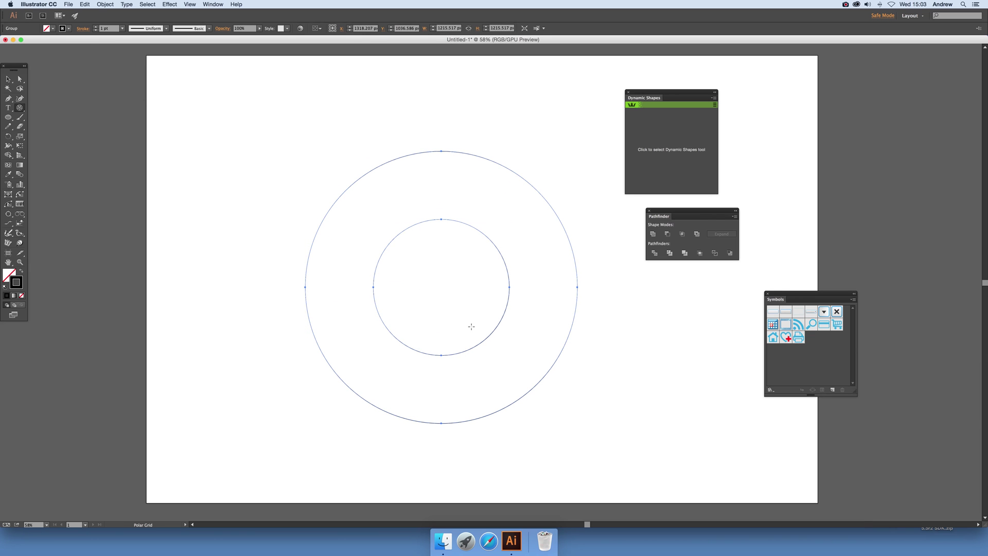
Fill the two circles black and apply Pathfinder Exclude to hollow out the inner circle
{"action": "left_click", "coordinate": [53, 28]}
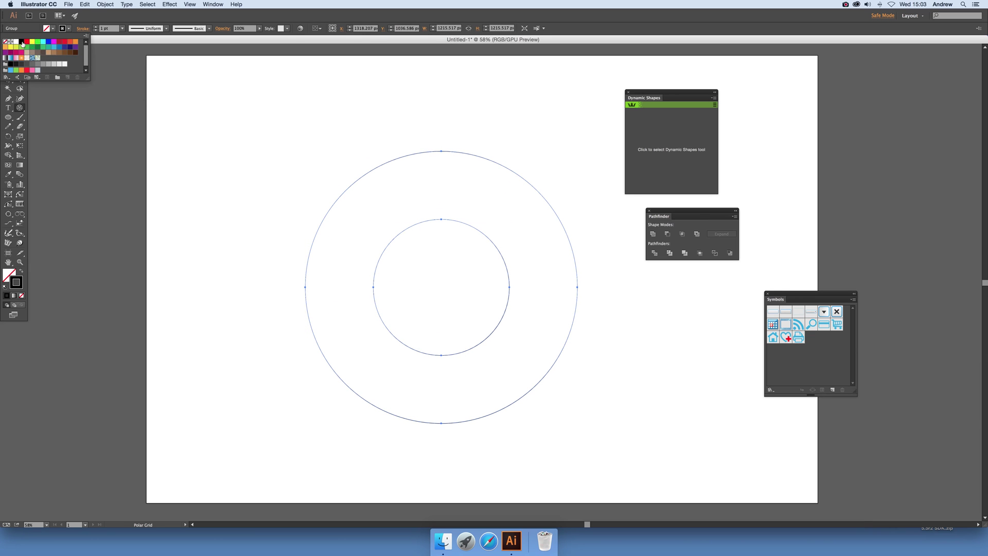
{"action": "left_click", "coordinate": [21, 41]}
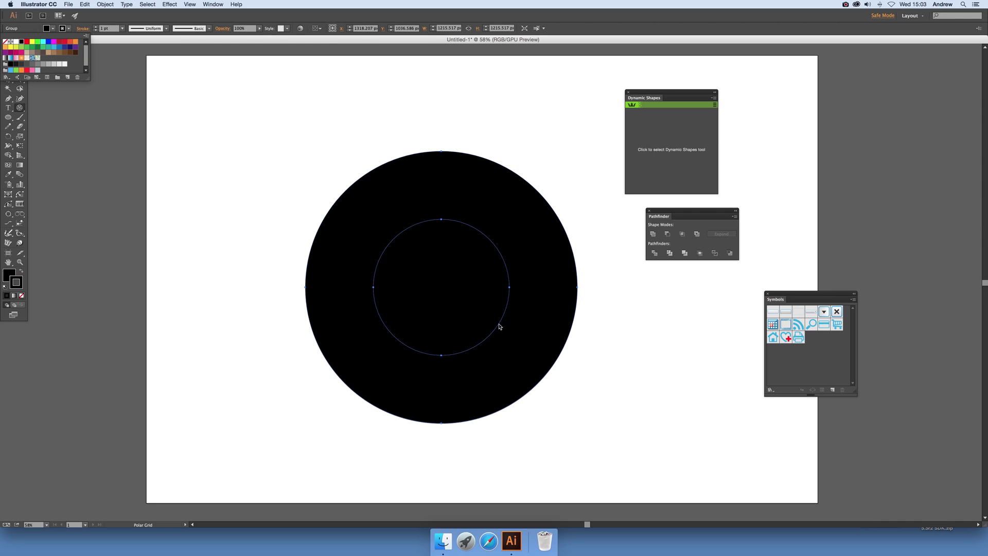
{"action": "left_click", "coordinate": [698, 238]}
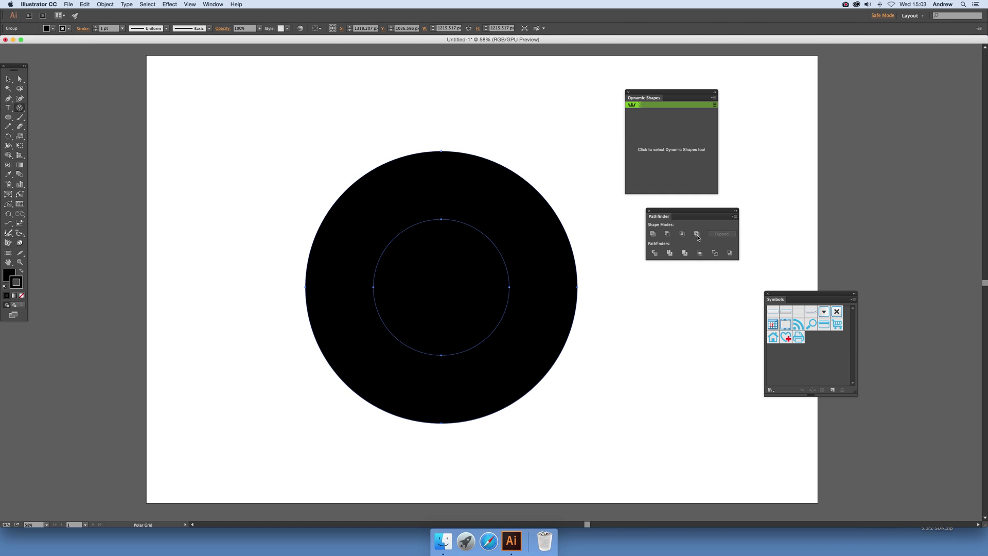
{"action": "left_click", "coordinate": [697, 237]}
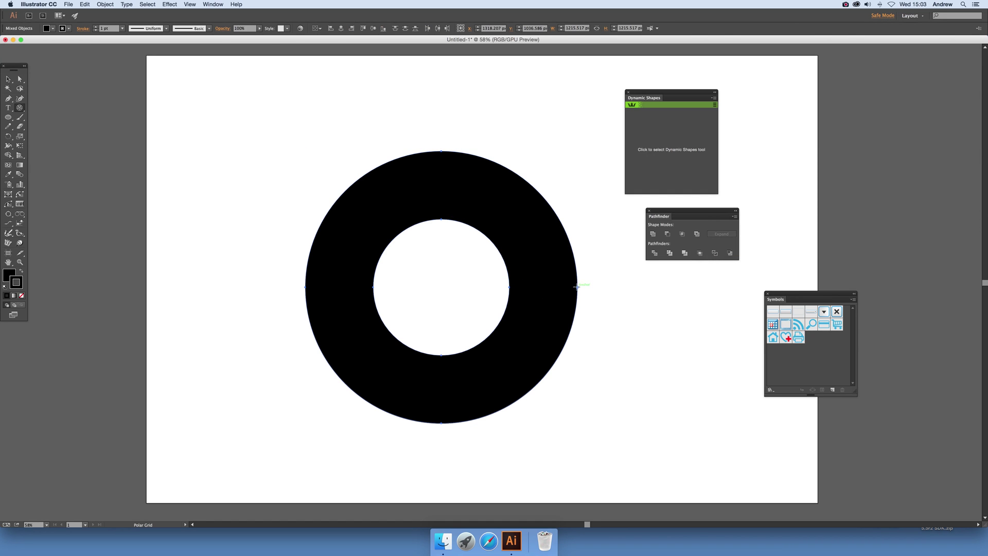
{"action": "left_click", "coordinate": [8, 80]}
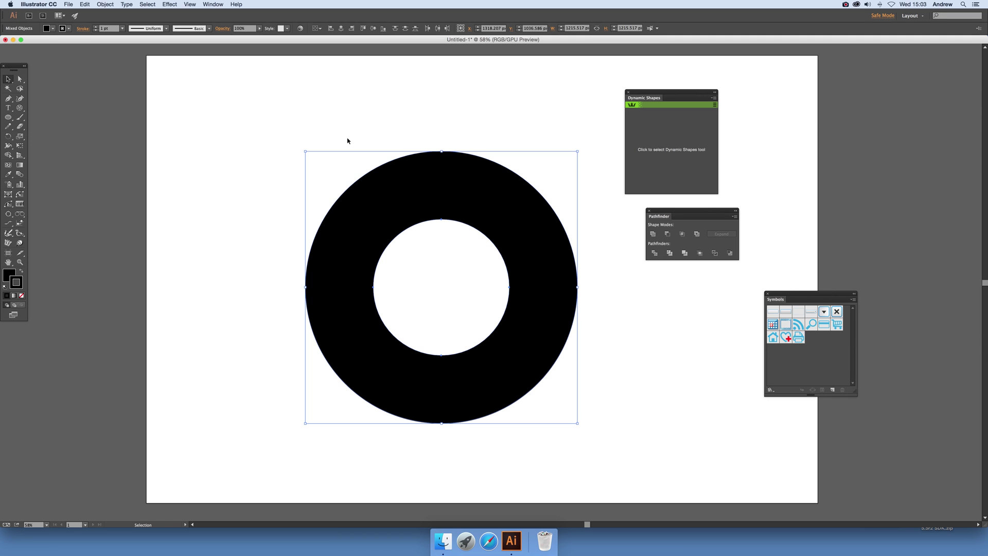
Delete the ring and draw a large circle with a smaller circle inside it
{"action": "key", "text": "Delete"}
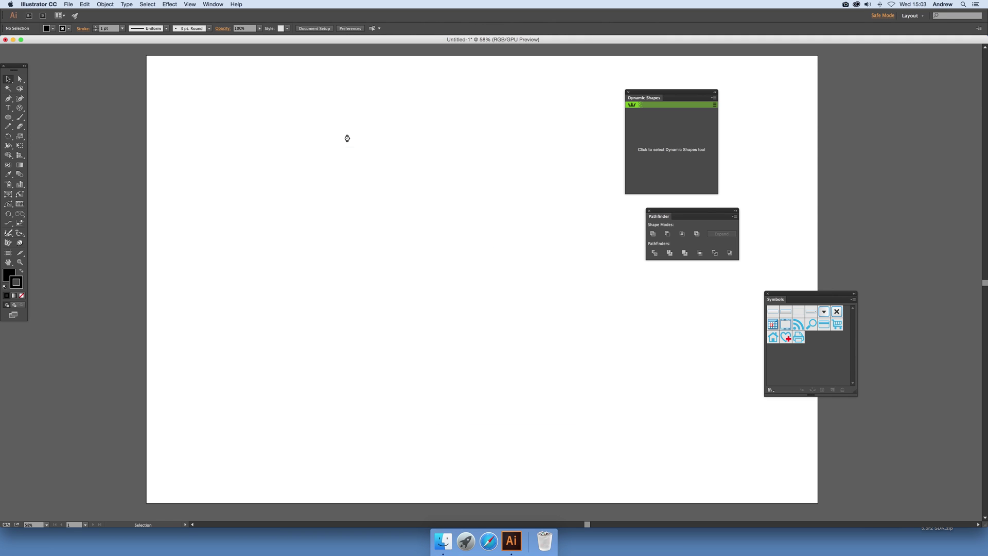
{"action": "left_click", "coordinate": [8, 118]}
{"action": "left_click_drag", "start_coordinate": [257, 136], "coordinate": [539, 337]}
{"action": "left_click_drag", "start_coordinate": [359, 228], "coordinate": [456, 324]}
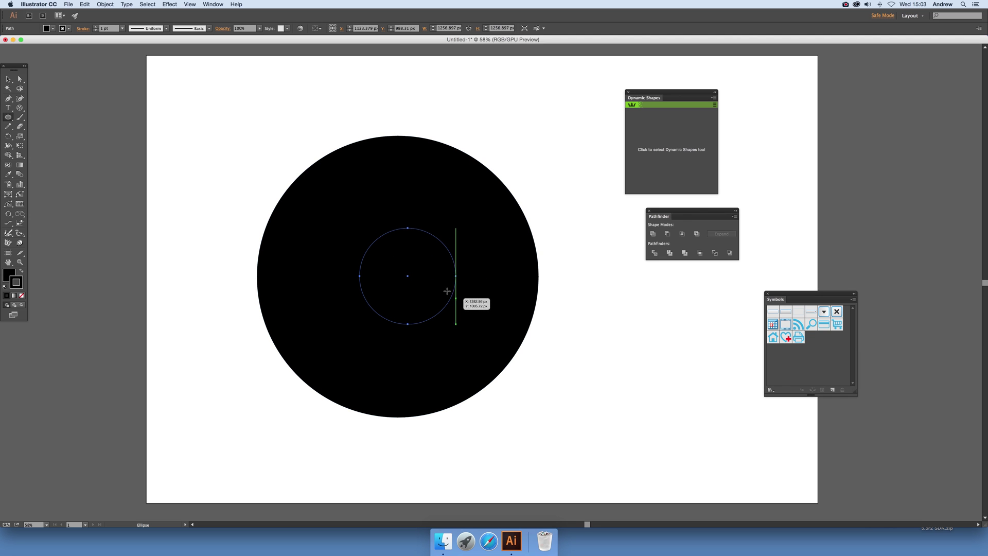
Center-align both circles, exclude the small one to make a ring, then delete it
{"action": "key", "text": "v"}
{"action": "left_click_drag", "start_coordinate": [310, 127], "coordinate": [497, 355]}
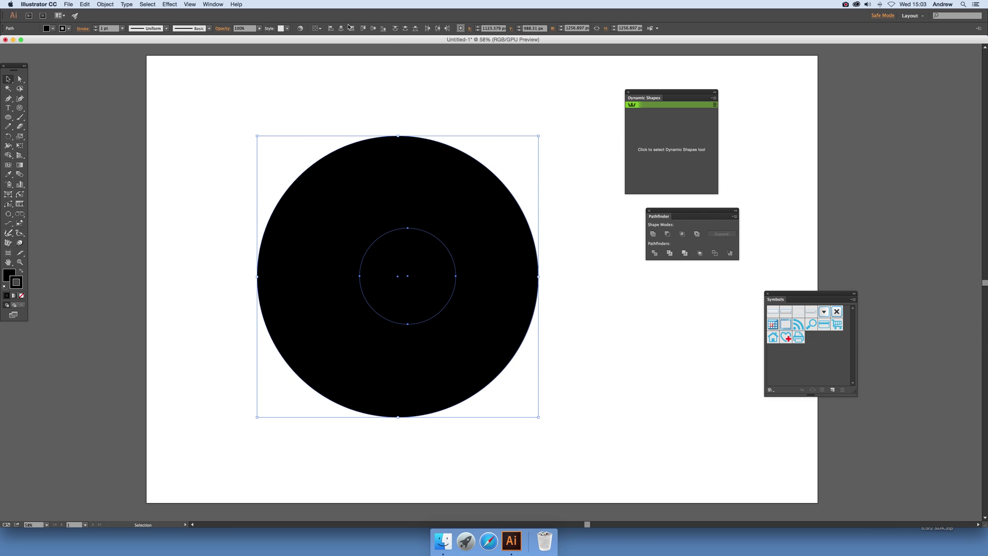
{"action": "left_click", "coordinate": [341, 28]}
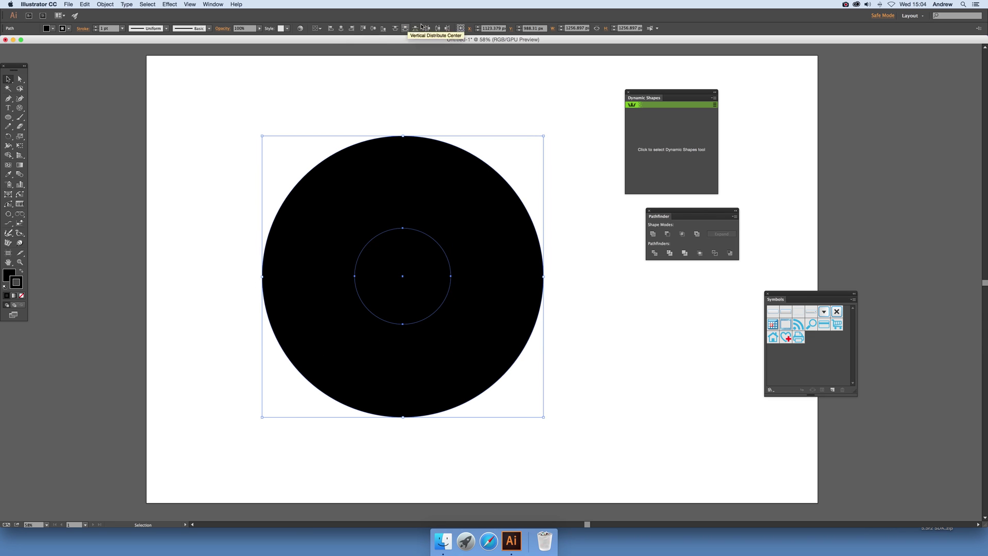
{"action": "left_click", "coordinate": [374, 29]}
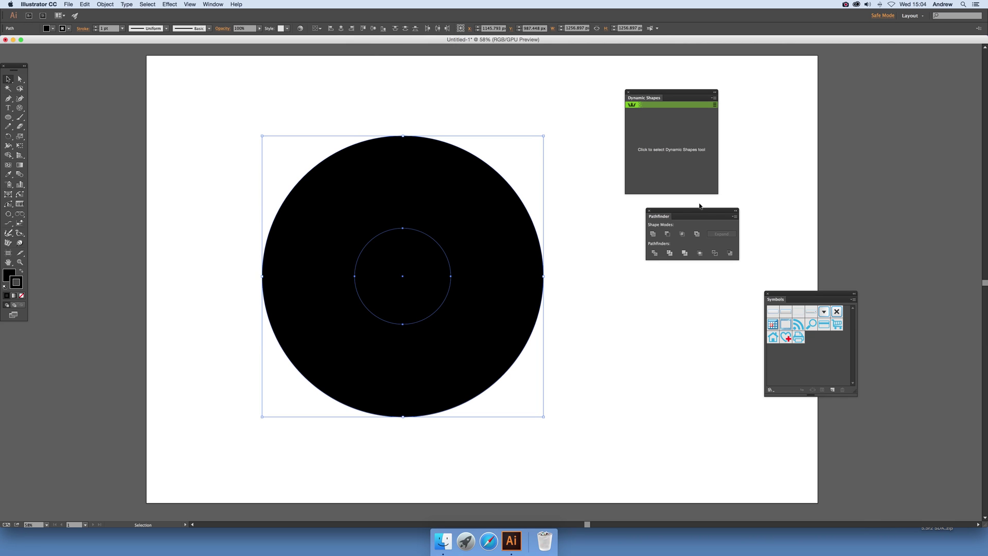
{"action": "left_click", "coordinate": [696, 235]}
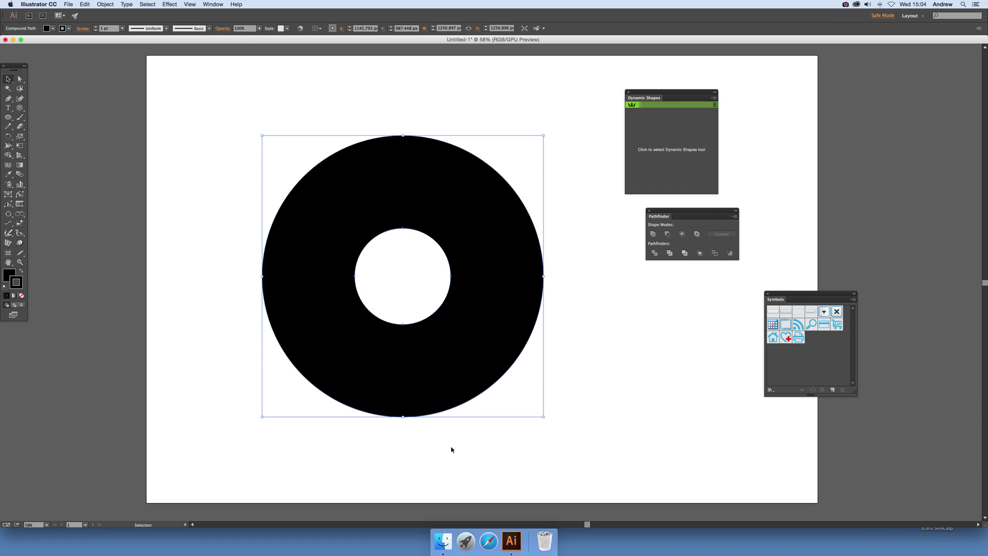
{"action": "key", "text": "Delete"}
Draw a large black circle and a second circle overlapping it
{"action": "left_click", "coordinate": [8, 117]}
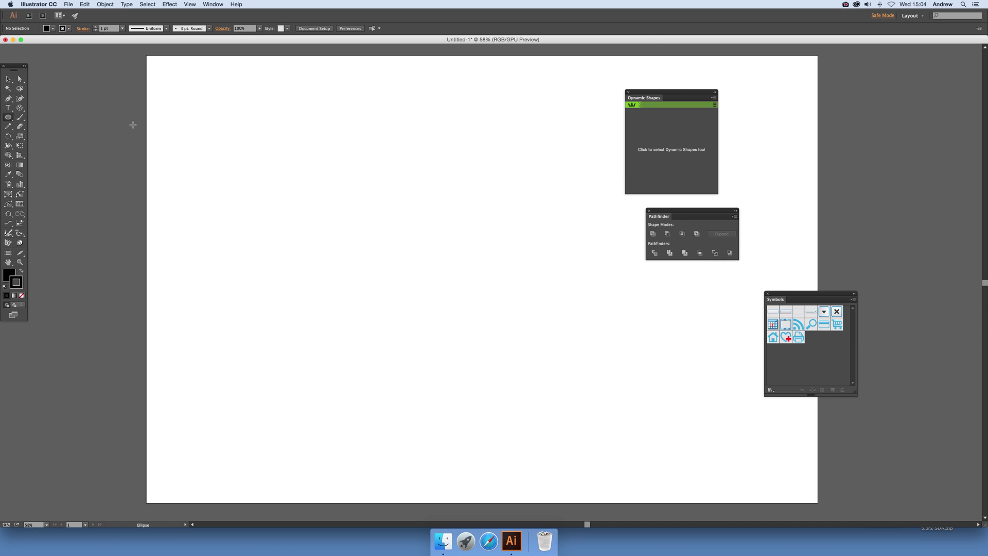
{"action": "left_click_drag", "start_coordinate": [228, 108], "coordinate": [569, 448]}
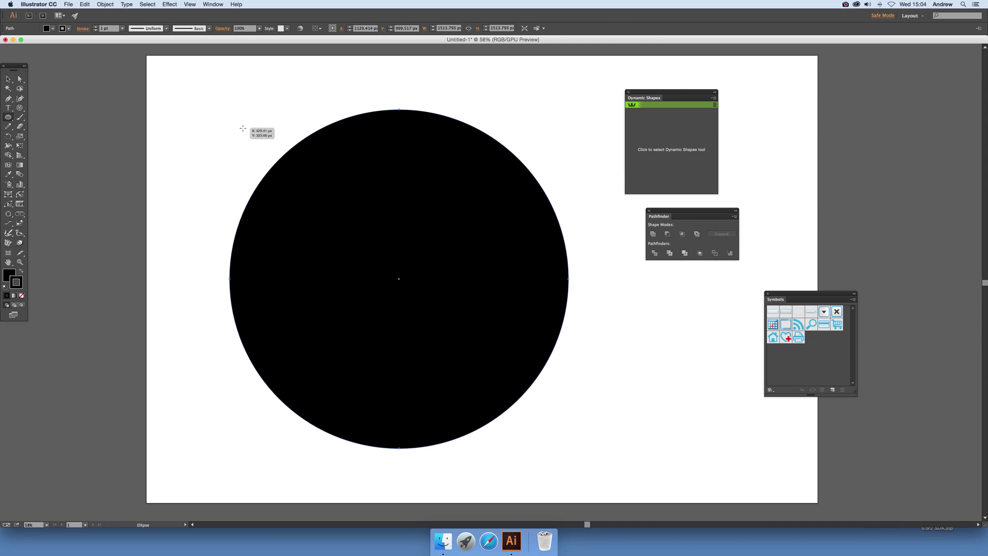
{"action": "left_click_drag", "start_coordinate": [252, 136], "coordinate": [544, 378]}
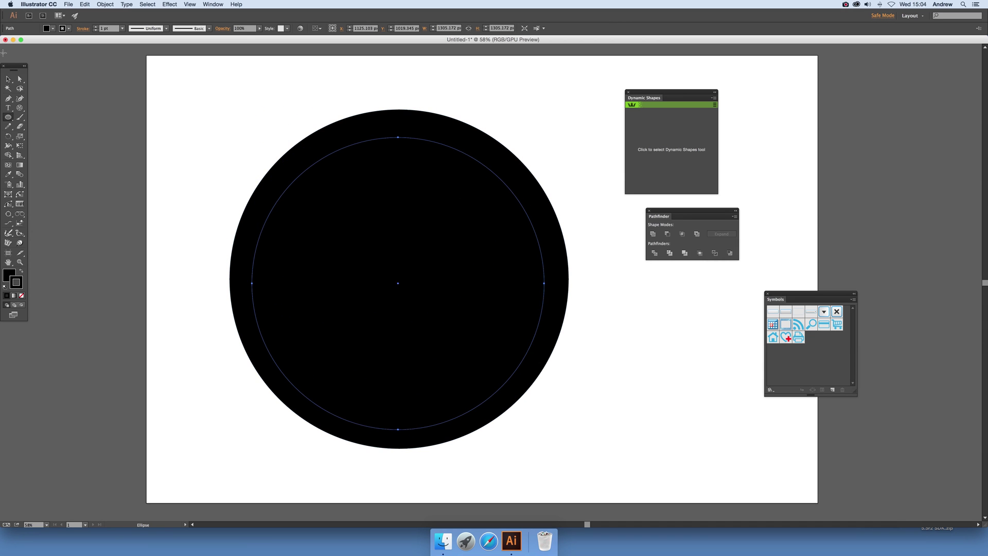
Vertically center both circles, apply Pathfinder Exclude to form a ring, then delete it
{"action": "left_click", "coordinate": [9, 79]}
{"action": "left_click_drag", "start_coordinate": [250, 102], "coordinate": [385, 247]}
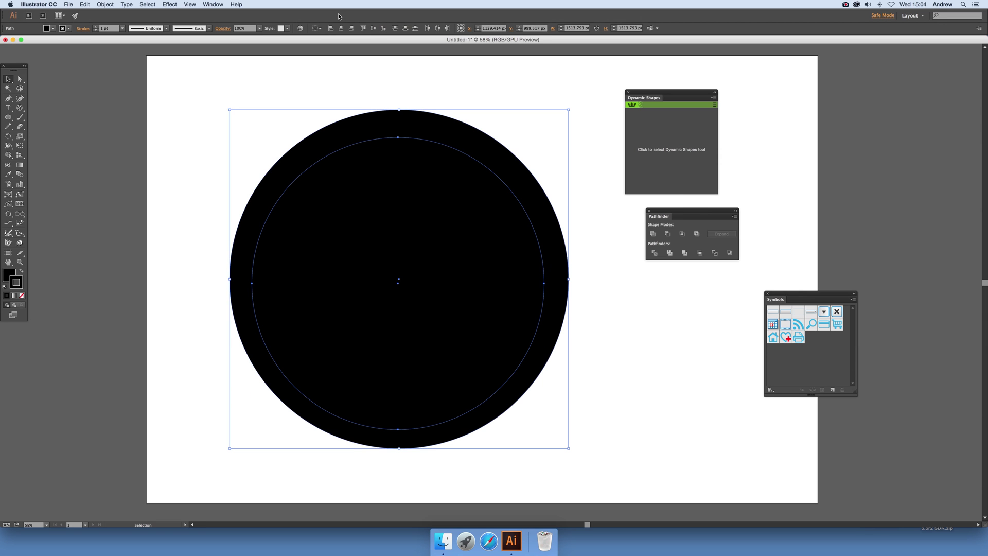
{"action": "left_click", "coordinate": [375, 29]}
{"action": "left_click", "coordinate": [696, 234]}
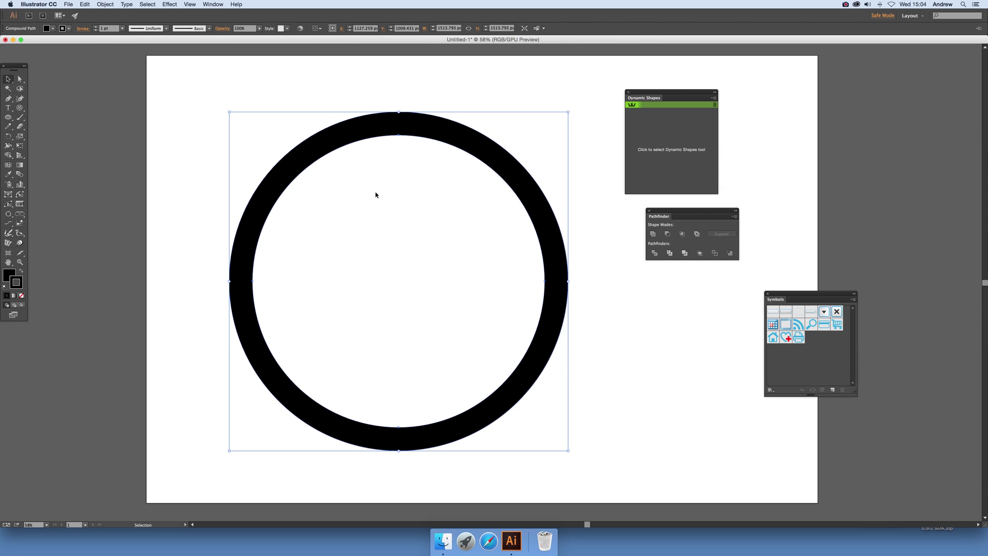
{"action": "key", "text": "Delete"}
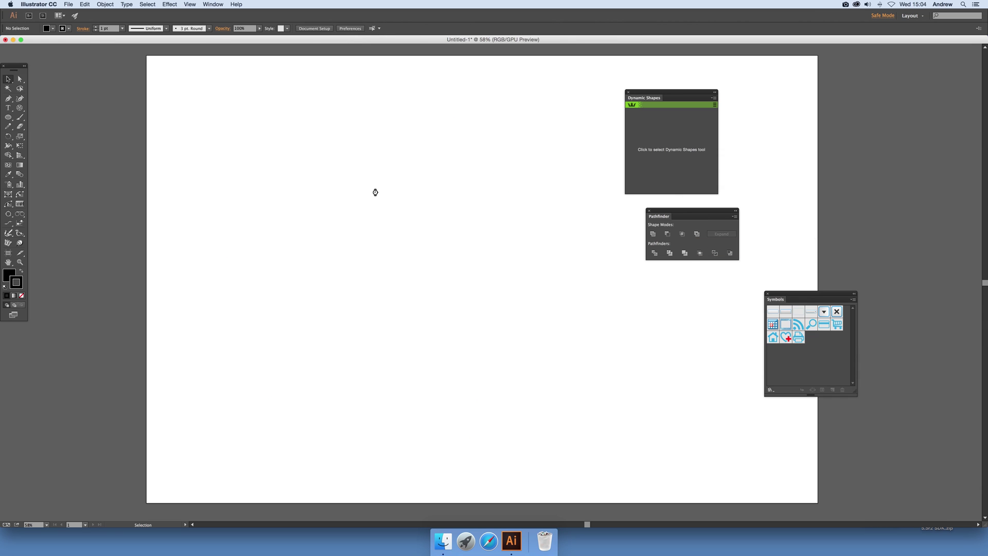
Draw a black doughnut near the page centre with the Dynamic Shapes tool
{"action": "left_click", "coordinate": [9, 195]}
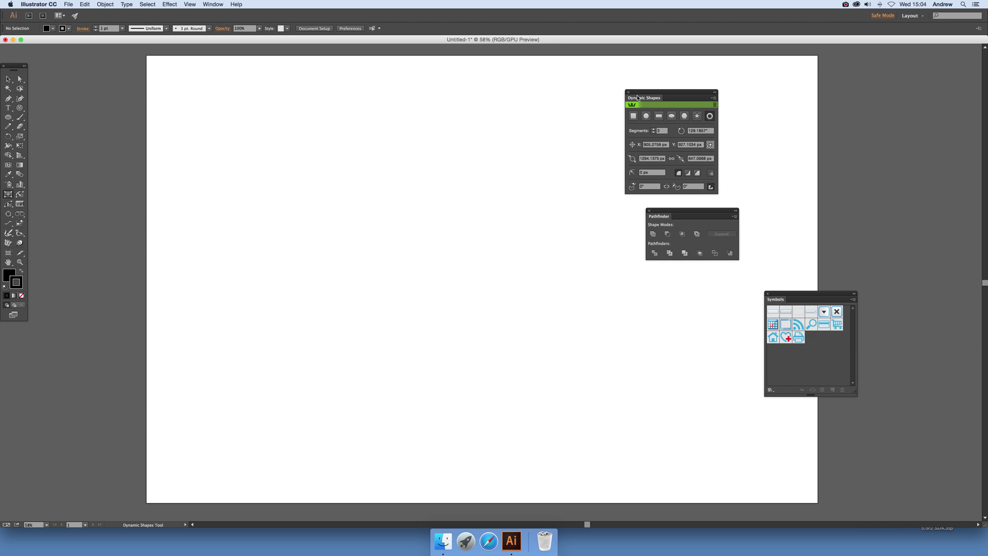
{"action": "left_click_drag", "start_coordinate": [646, 93], "coordinate": [555, 165]}
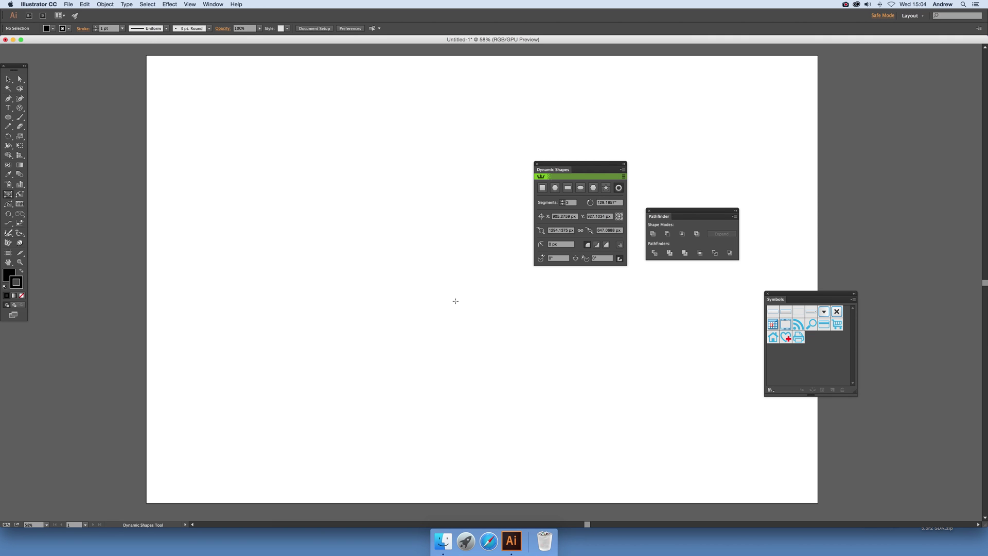
{"action": "left_click_drag", "start_coordinate": [443, 292], "coordinate": [562, 409]}
Adjust the doughnut's segment count, settling on 5
{"action": "left_click_drag", "start_coordinate": [575, 164], "coordinate": [664, 113]}
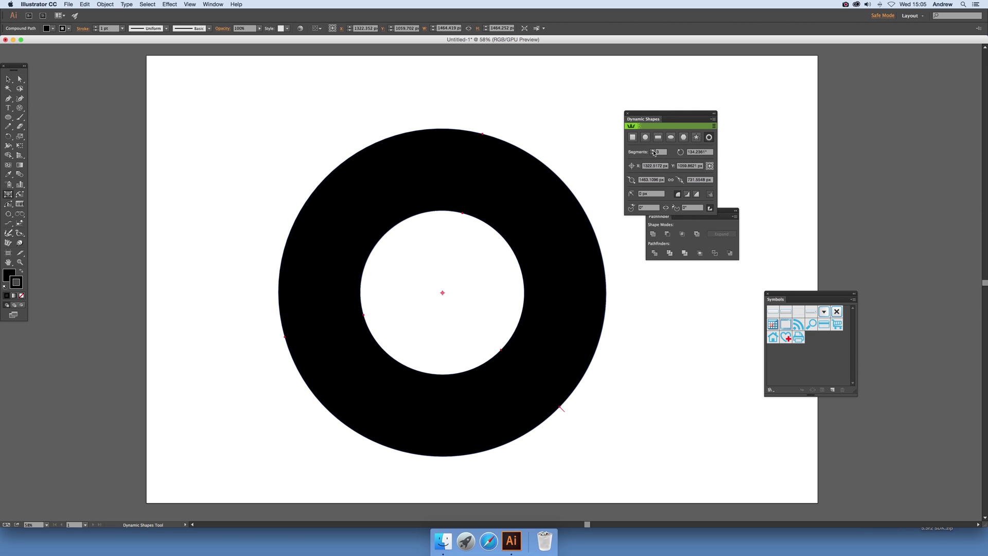
{"action": "left_click", "coordinate": [653, 151]}
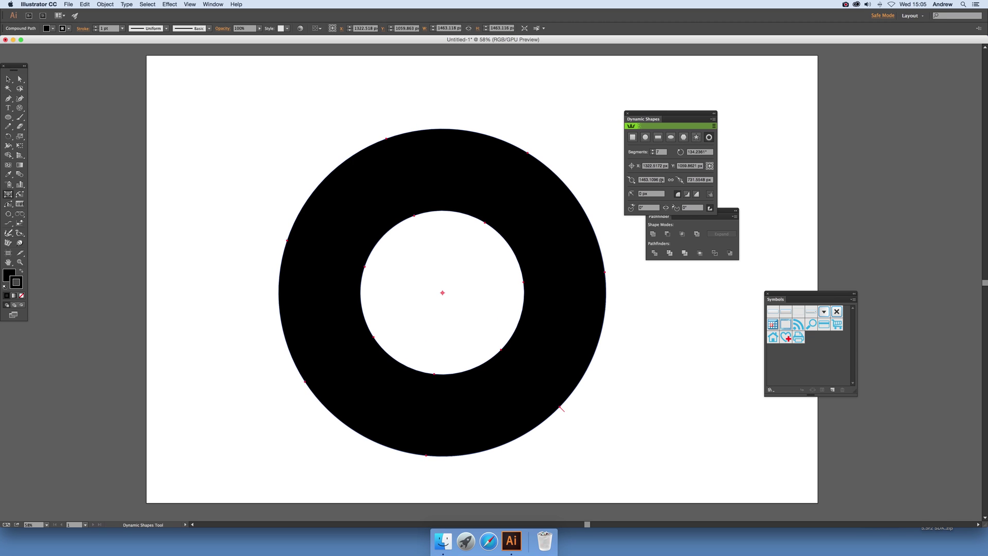
{"action": "left_click", "coordinate": [653, 151]}
{"action": "left_click", "coordinate": [652, 155]}
Set the doughnut's radius to 1000 px and inner radius to 20 px
{"action": "left_click", "coordinate": [651, 180]}
{"action": "type", "text": "1000"}
{"action": "key", "text": "Tab"}
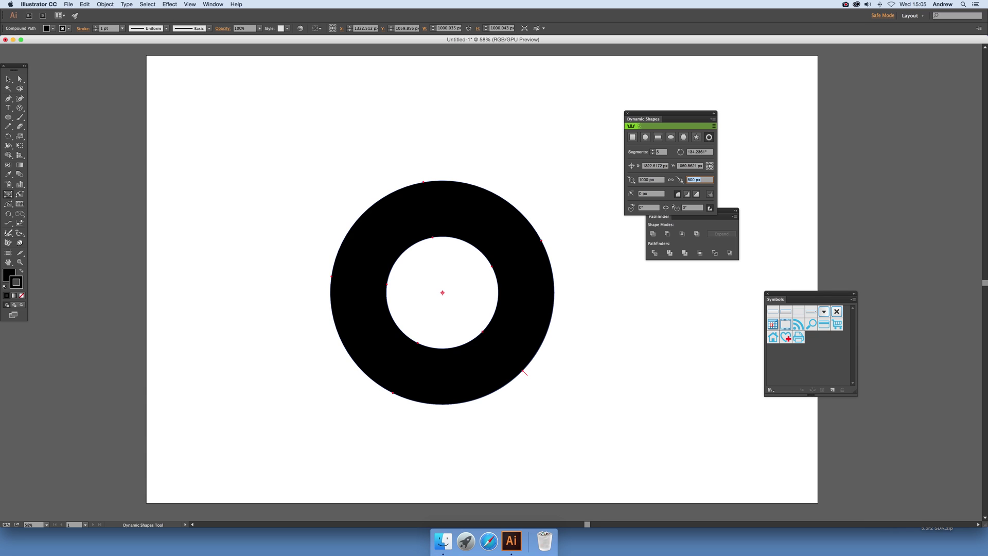
{"action": "scroll", "coordinate": [453, 273], "scroll_direction": "right", "scroll_amount": 2}
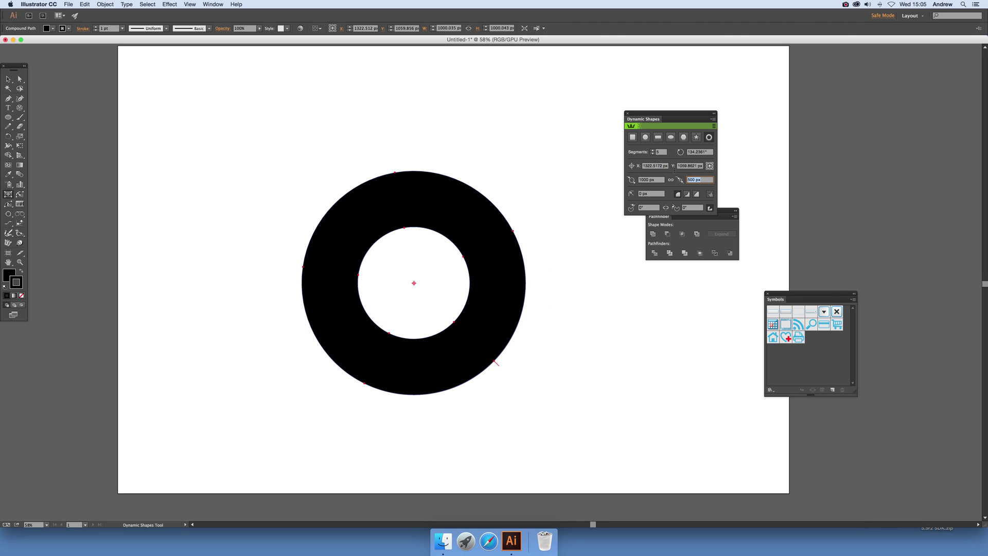
{"action": "type", "text": "20"}
{"action": "key", "text": "Tab"}
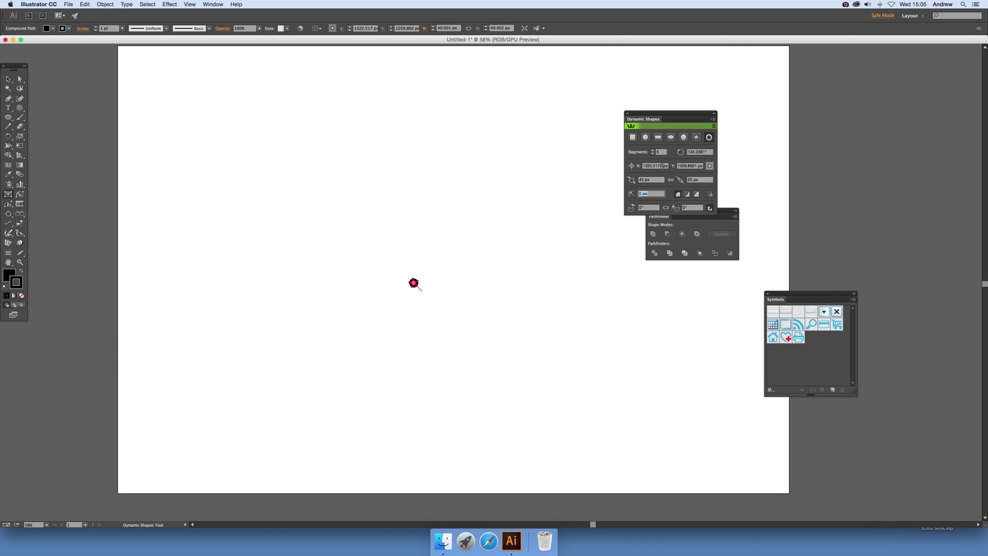
{"action": "left_click", "coordinate": [689, 179]}
Set the radius to 1000 px and the inner radius to 400 px
{"action": "left_click", "coordinate": [659, 180]}
{"action": "type", "text": "1000"}
{"action": "key", "text": "Tab"}
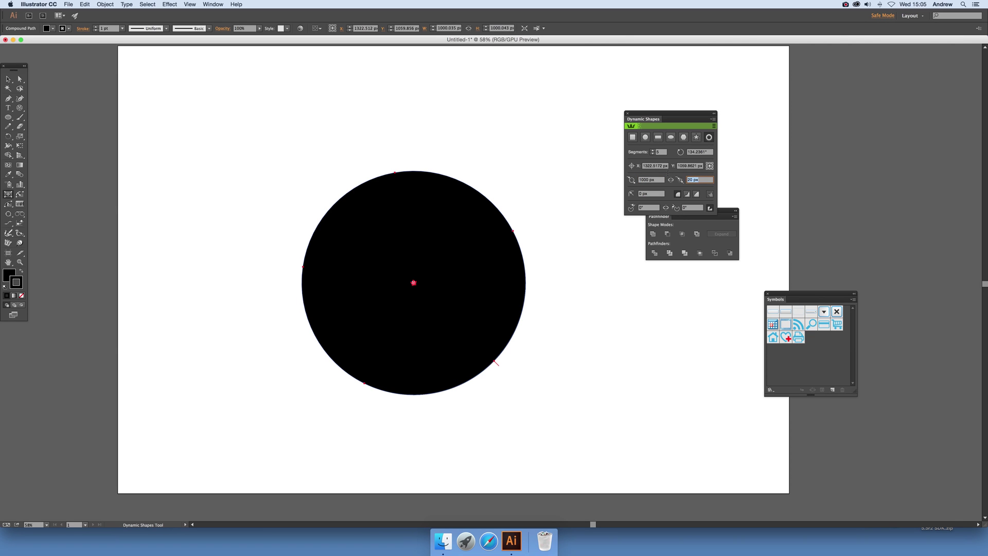
{"action": "type", "text": "400"}
{"action": "key", "text": "Tab"}
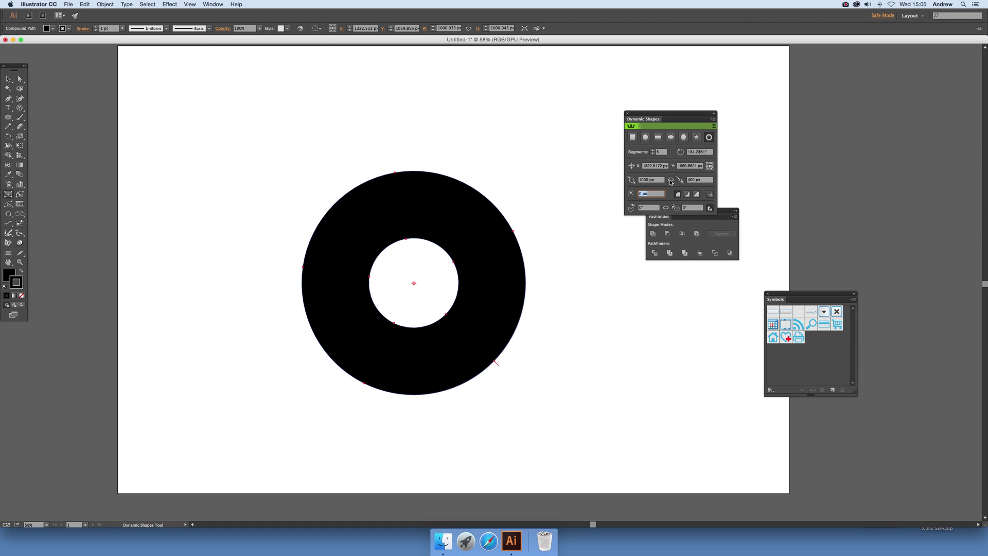
Change the inner radius to 200 px, then to 800 px
{"action": "key", "text": "shift+Tab"}
{"action": "type", "text": "200"}
{"action": "key", "text": "Tab"}
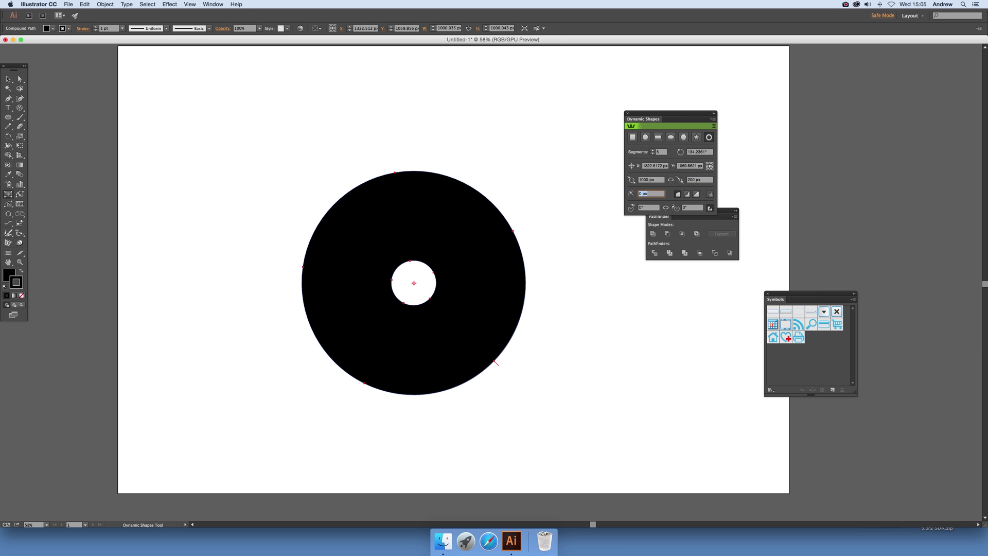
{"action": "left_click", "coordinate": [712, 180]}
{"action": "type", "text": "800"}
{"action": "key", "text": "Tab"}
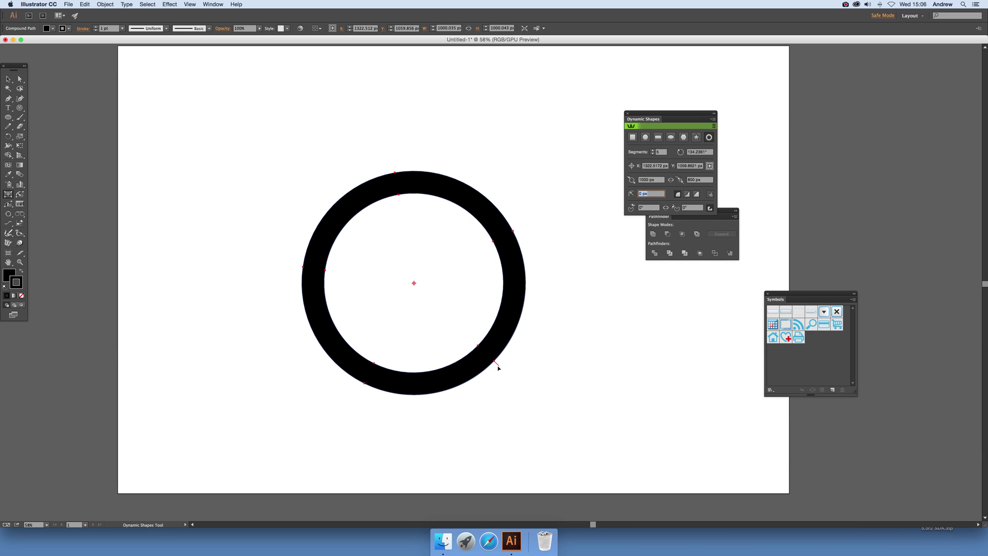
{"action": "left_click_drag", "start_coordinate": [498, 366], "coordinate": [340, 372]}
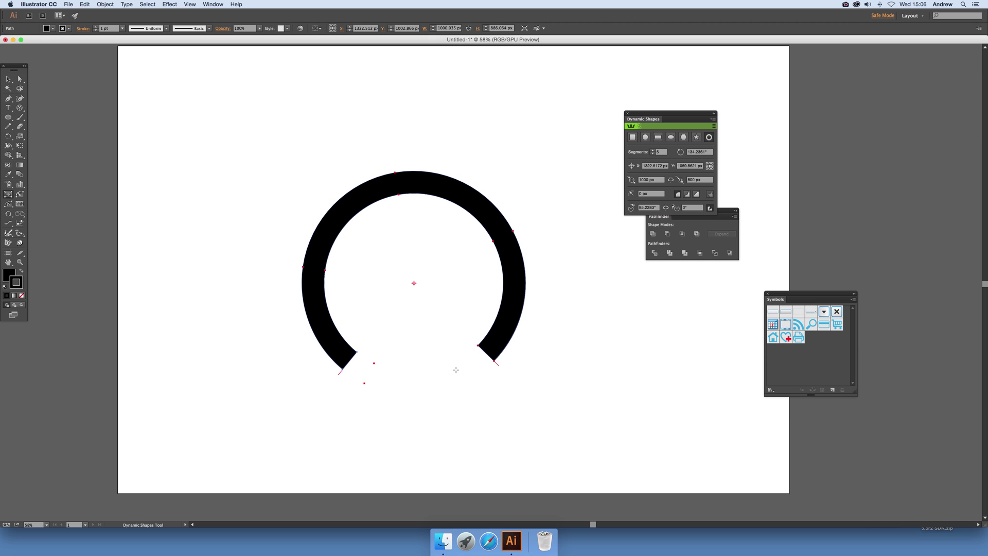
{"action": "left_click_drag", "start_coordinate": [456, 369], "coordinate": [458, 364]}
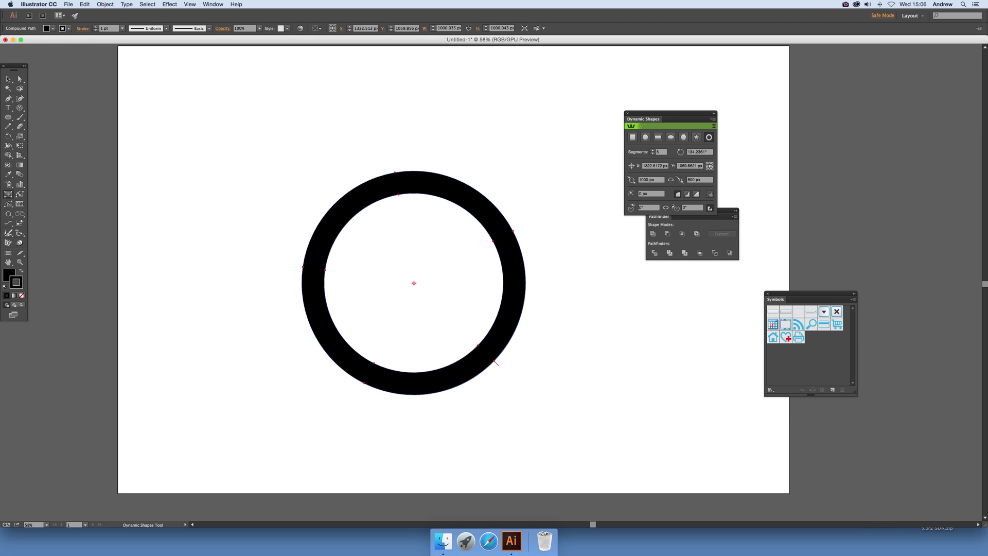